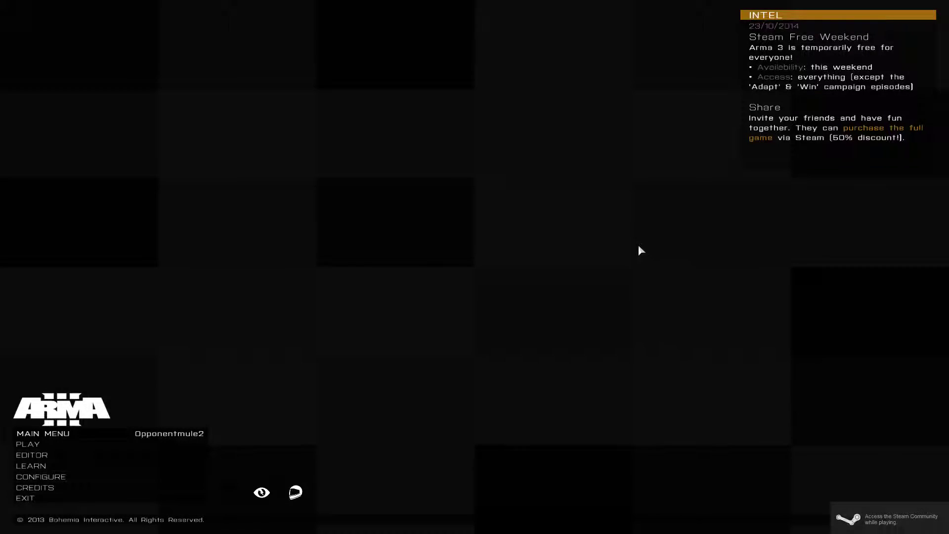
Step: Open Multiplayer and join the Olympus #1 server from the server browser
{"action": "left_click", "coordinate": [30, 444]}
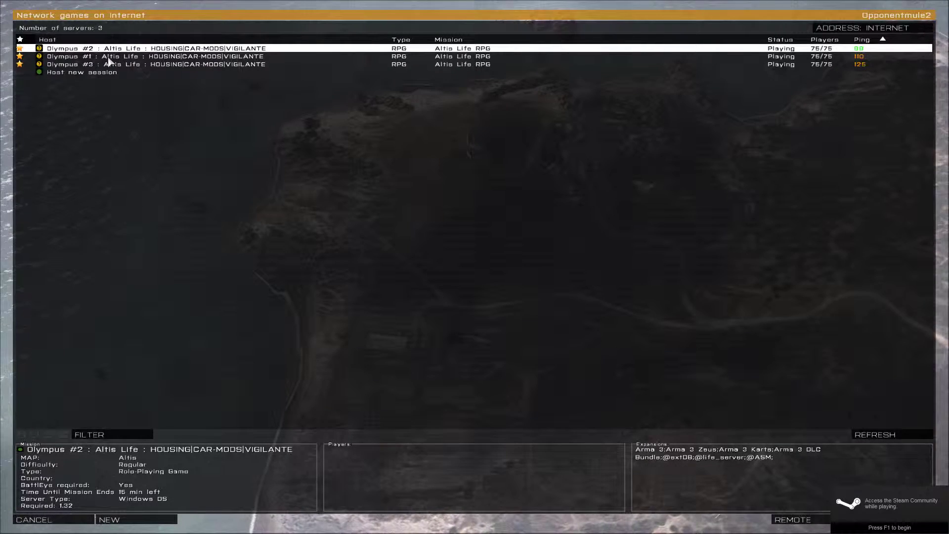
{"action": "left_click", "coordinate": [107, 58]}
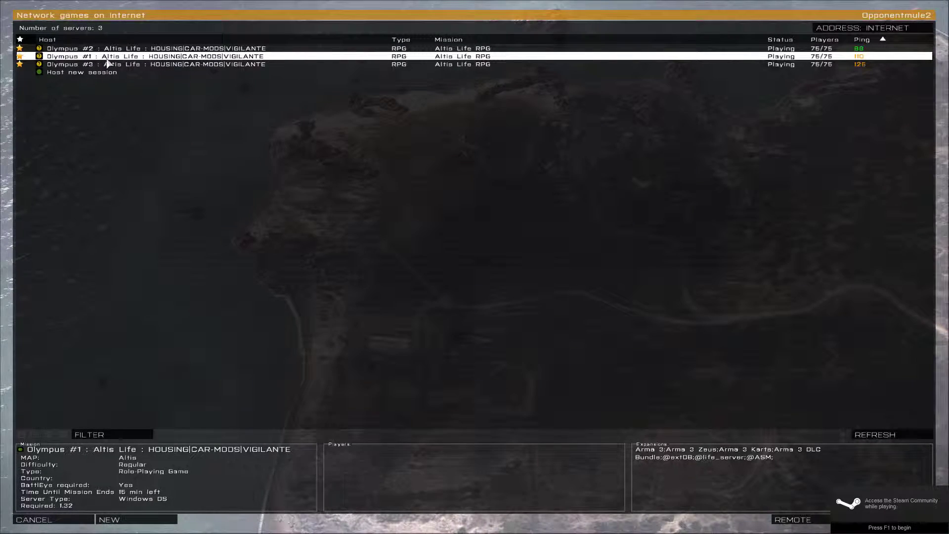
{"action": "double_click", "coordinate": [107, 58]}
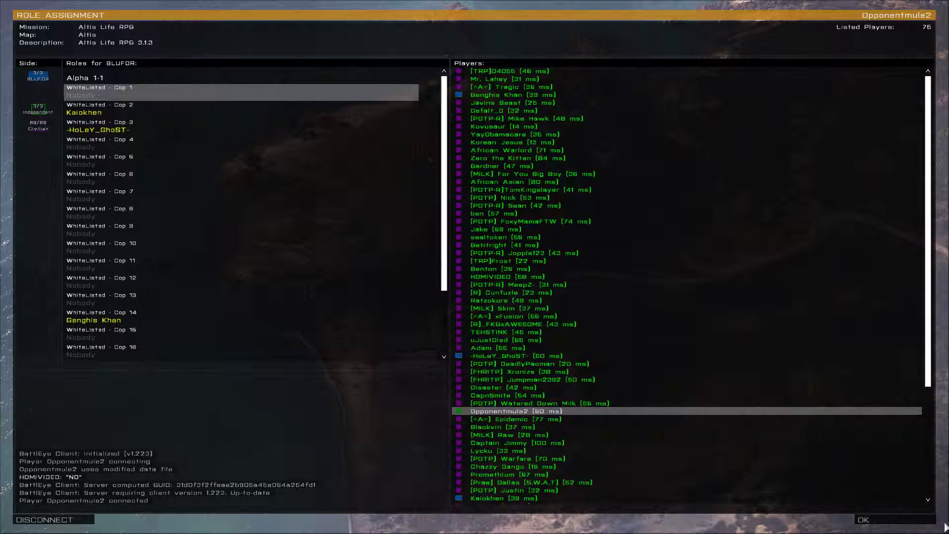
Step: Take the Cop 1 police slot, load the mission, then confirm leaving for the lobby
{"action": "left_click", "coordinate": [240, 160]}
{"action": "left_click", "coordinate": [86, 96]}
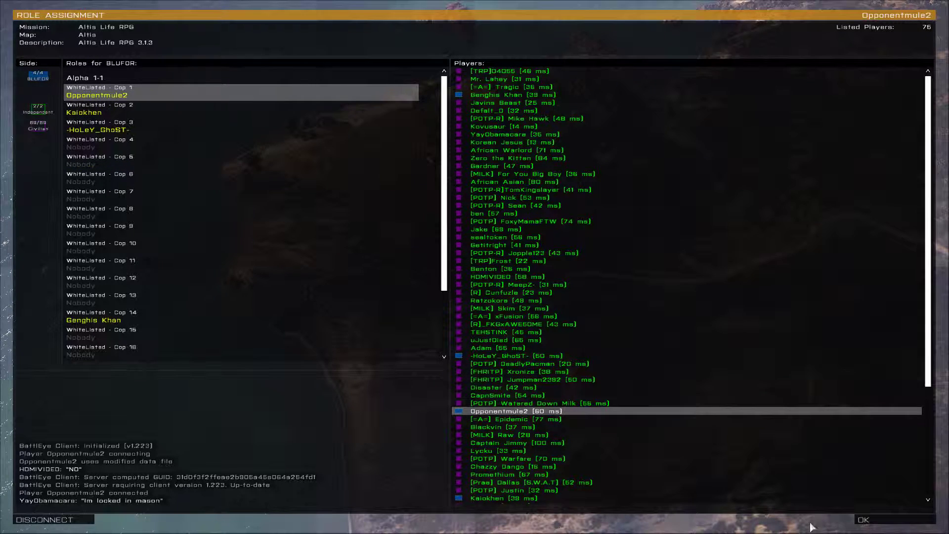
{"action": "left_click", "coordinate": [890, 520]}
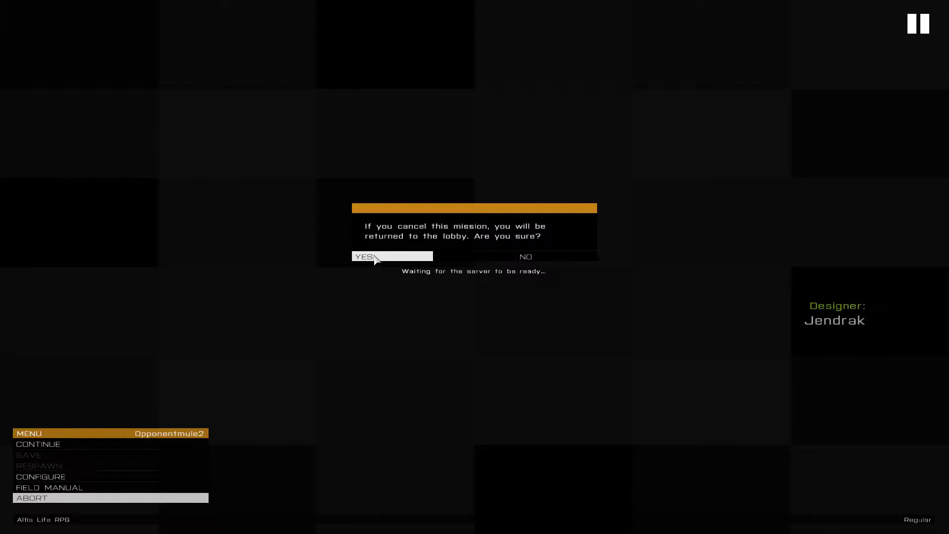
{"action": "left_click", "coordinate": [374, 254]}
Step: Take the Cop 4 police slot and confirm it to reload the mission
{"action": "left_click", "coordinate": [676, 374]}
{"action": "left_click", "coordinate": [108, 141]}
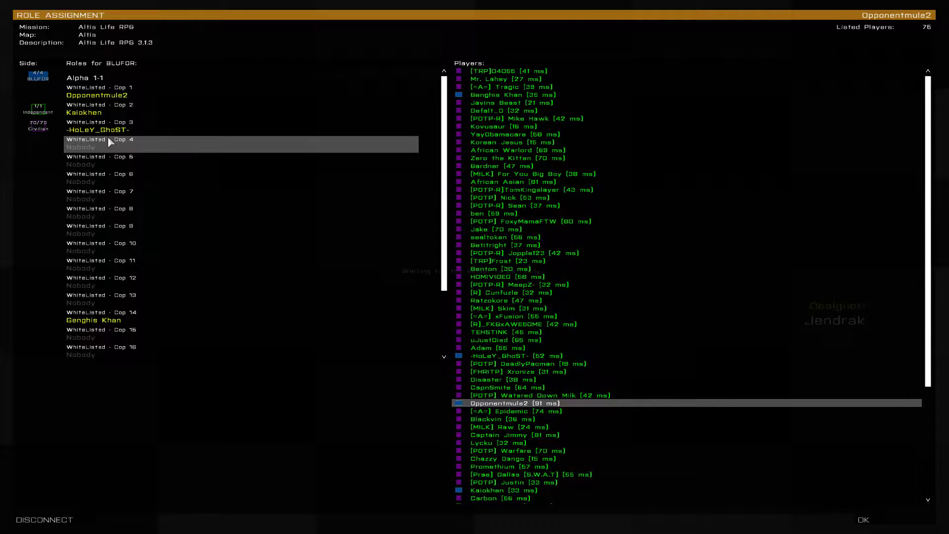
{"action": "left_click", "coordinate": [865, 519]}
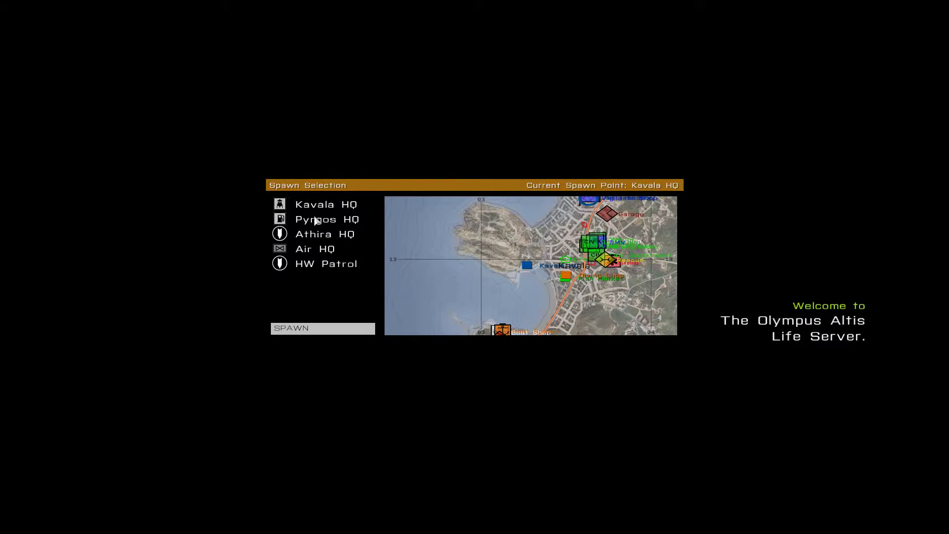
Step: Spawn at Kavala HQ, switch to third-person, and walk into the HQ building
{"action": "left_click", "coordinate": [319, 206]}
{"action": "left_click", "coordinate": [312, 328]}
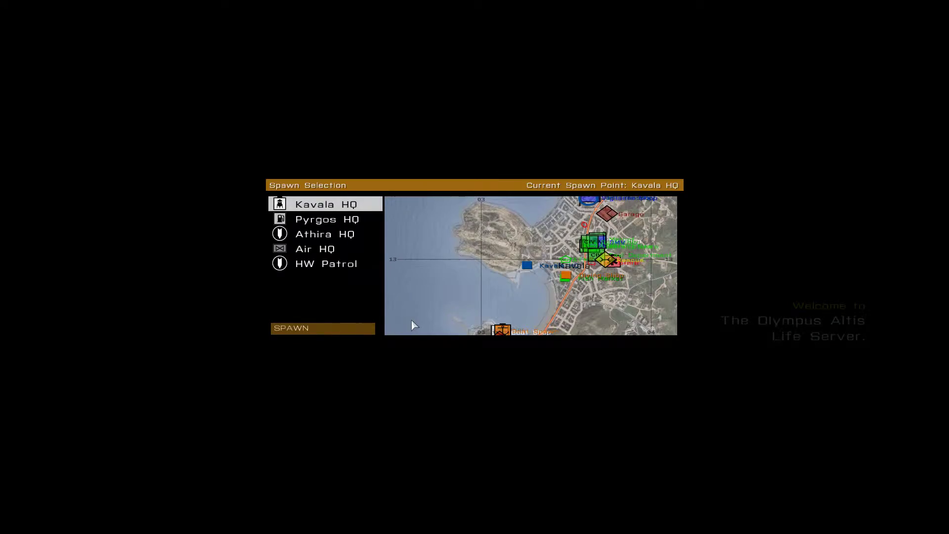
{"action": "key", "text": "KP_Enter"}
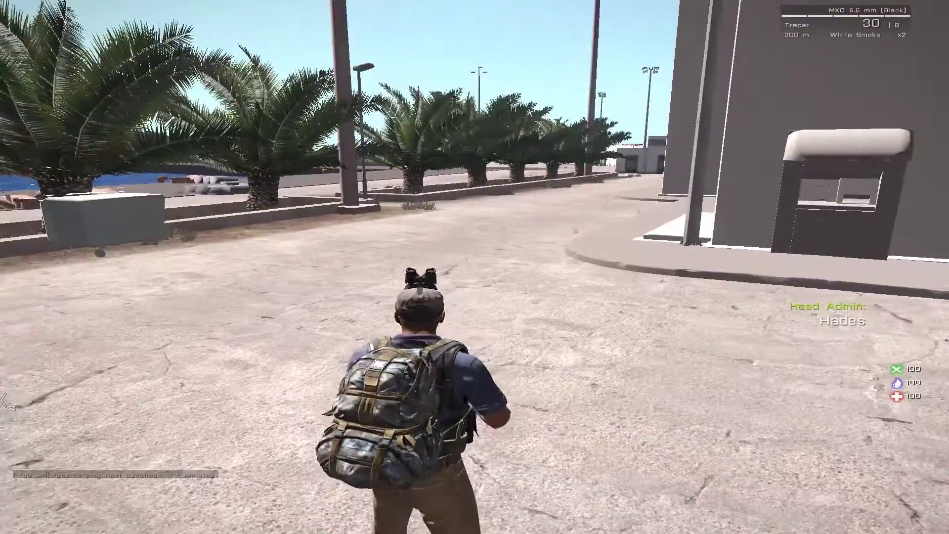
{"action": "key", "text": "w"}
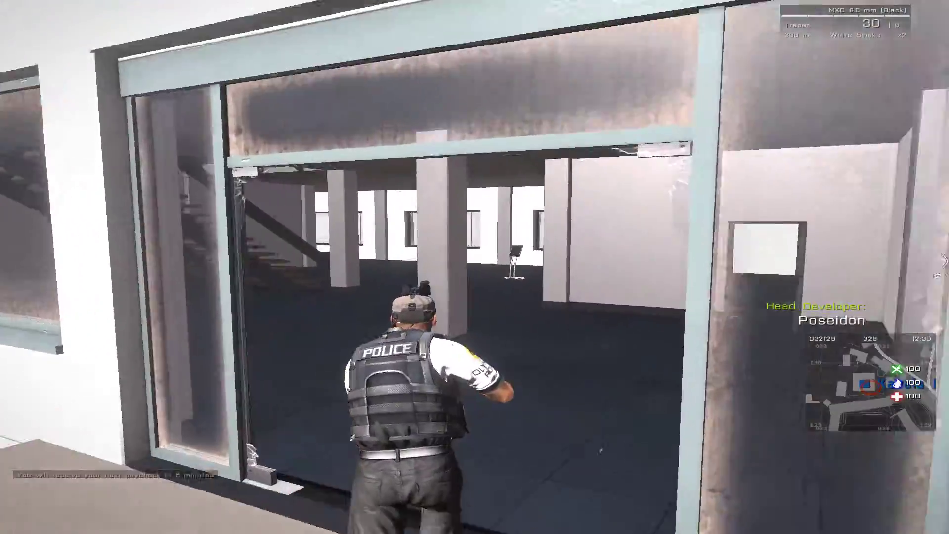
{"action": "key", "text": "w"}
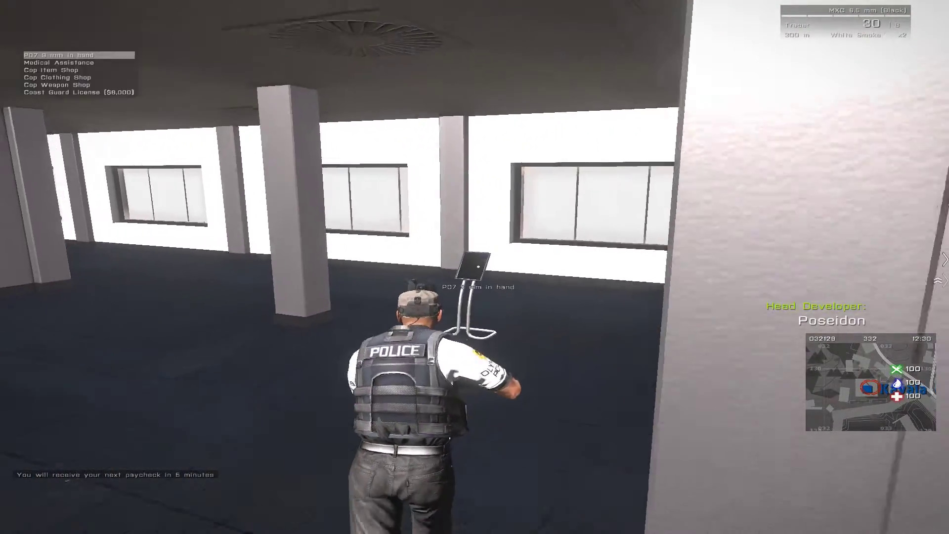
Step: Choose Respawn from the pause menu and confirm it to kill the character
{"action": "key", "text": "Escape"}
{"action": "left_click", "coordinate": [41, 466]}
{"action": "left_click", "coordinate": [373, 283]}
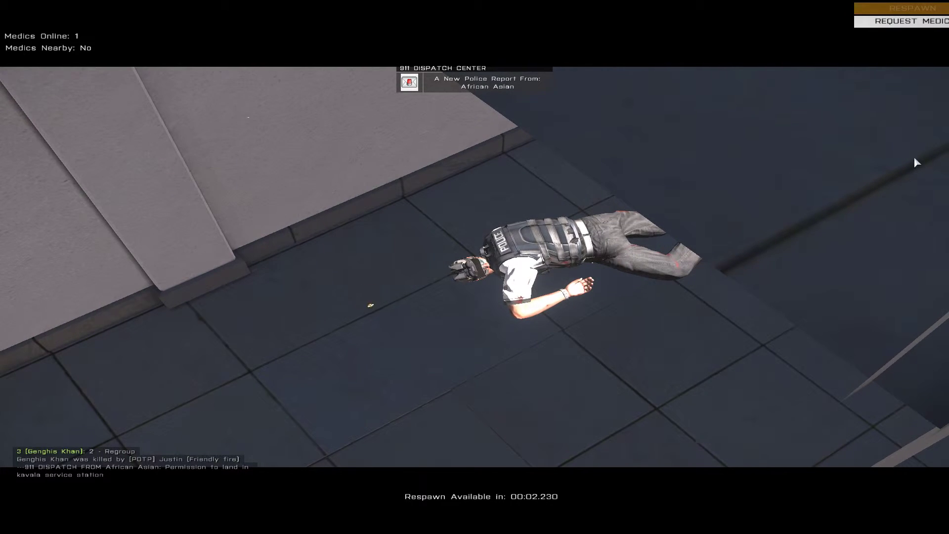
Step: Spawn at Air HQ and turn to face the compound and tower
{"action": "left_click", "coordinate": [879, 13]}
{"action": "left_click", "coordinate": [315, 249]}
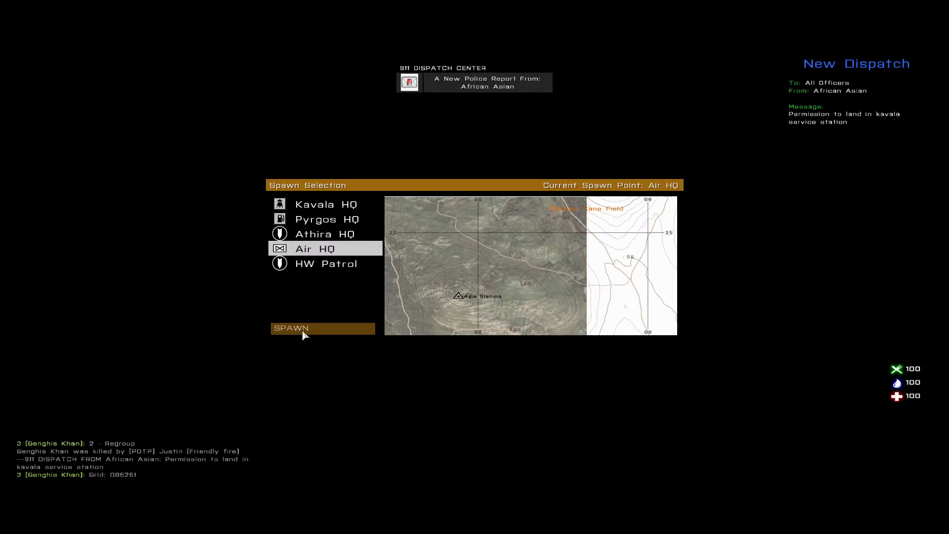
{"action": "left_click", "coordinate": [305, 329]}
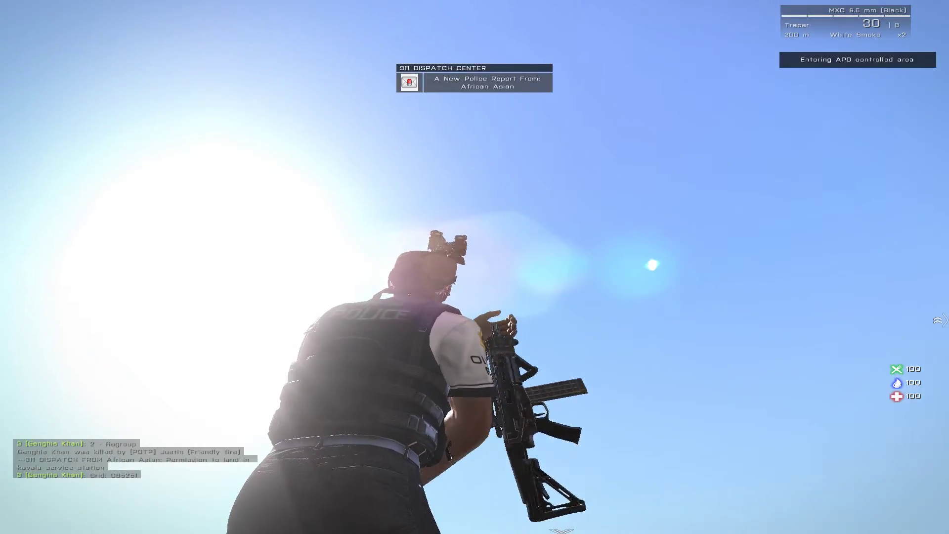
{"action": "key", "text": "w"}
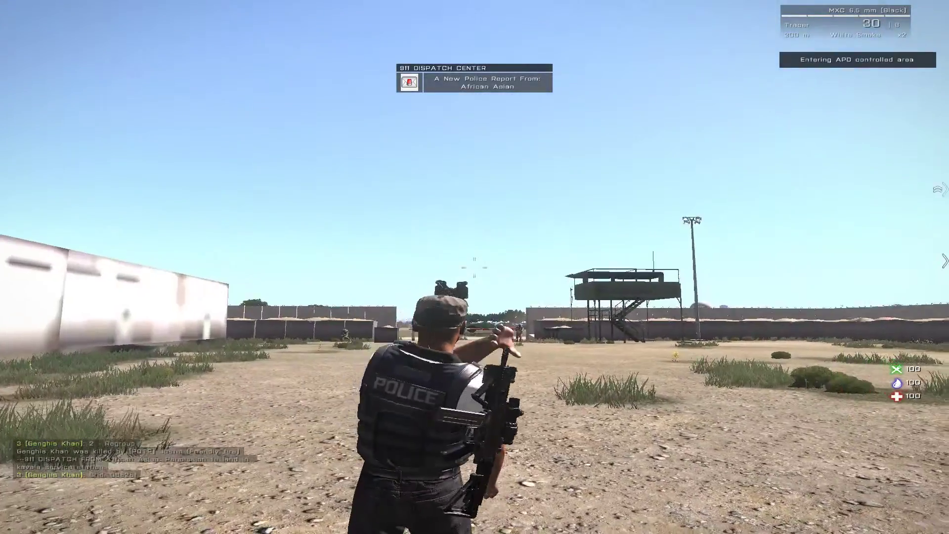